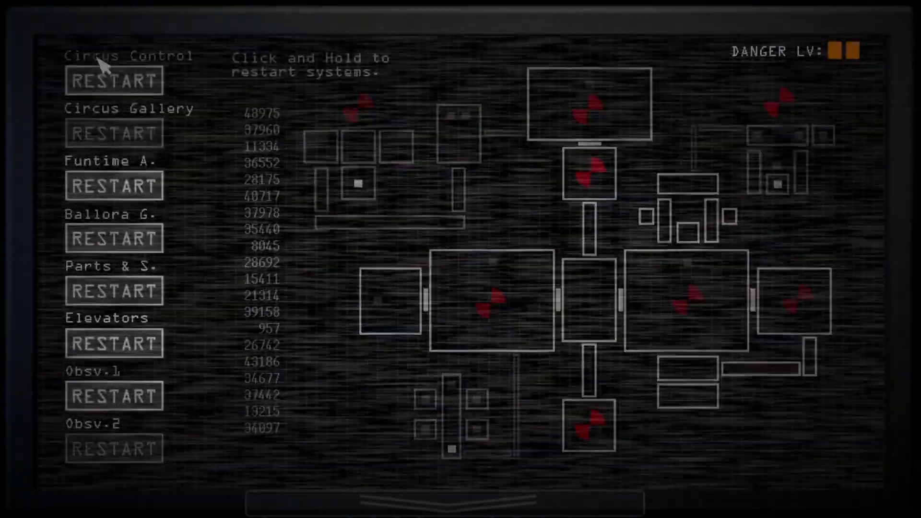
- Hold RESTART on Circus Control to bring it back ONLINE
left_click(117, 92)
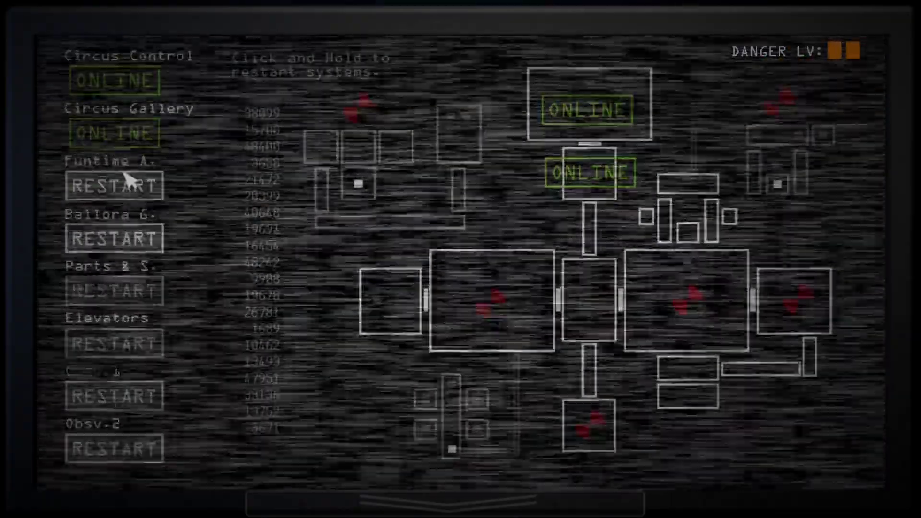
- Restart Funtime A., then begin playing mascot response audio to deter Funtime Freddy
mouse_move(445, 482)
left_click(129, 180)
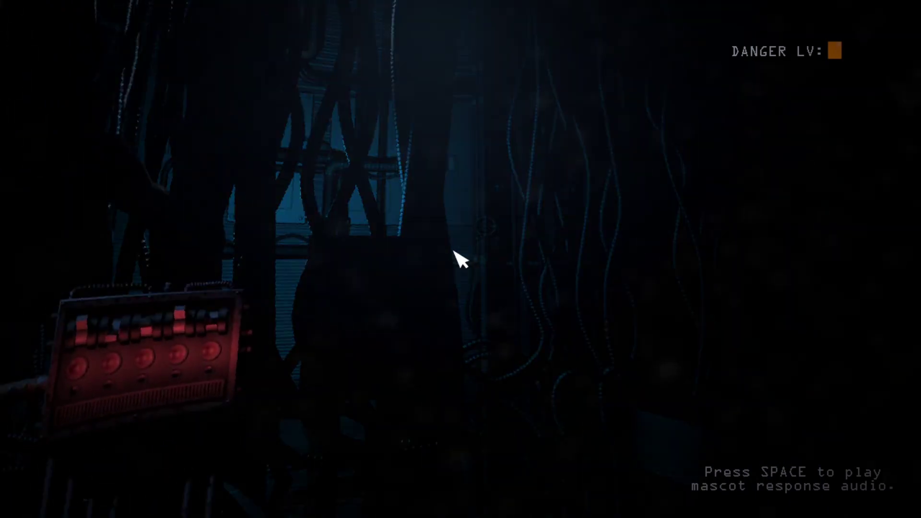
key("ctrl")
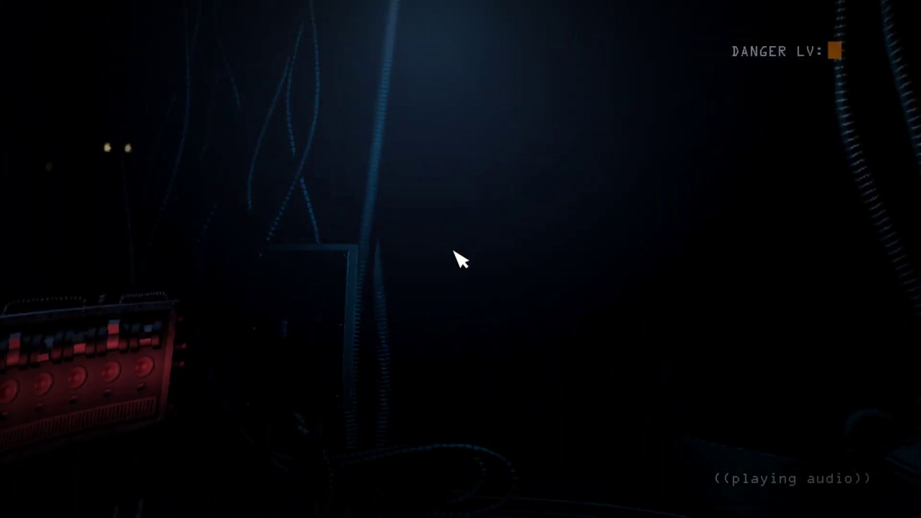
key("ctrl")
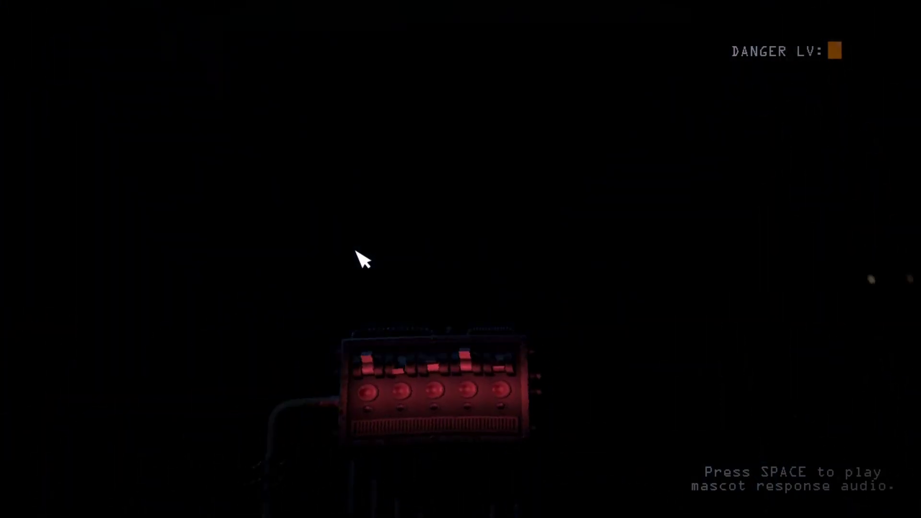
- Keep replaying mascot audio until the danger level drops back to its lowest
key("ctrl")
key("ctrl")
key("space")
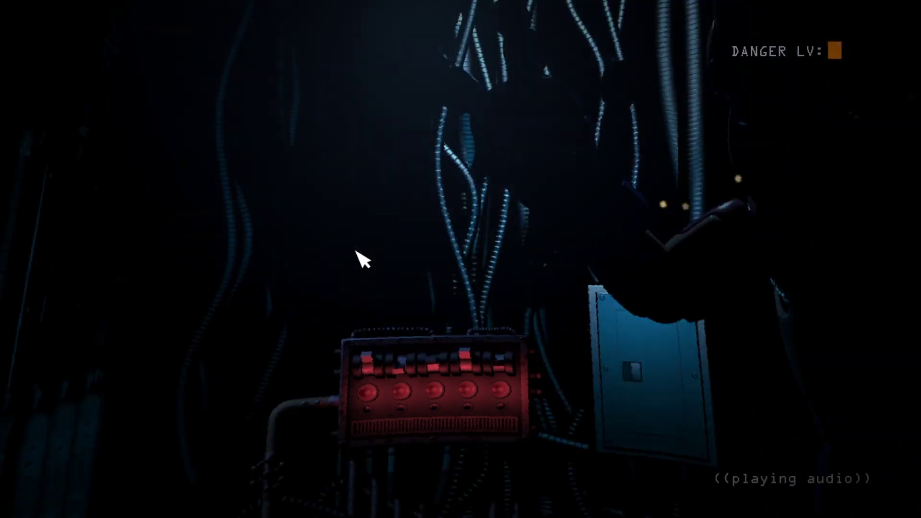
key("ctrl")
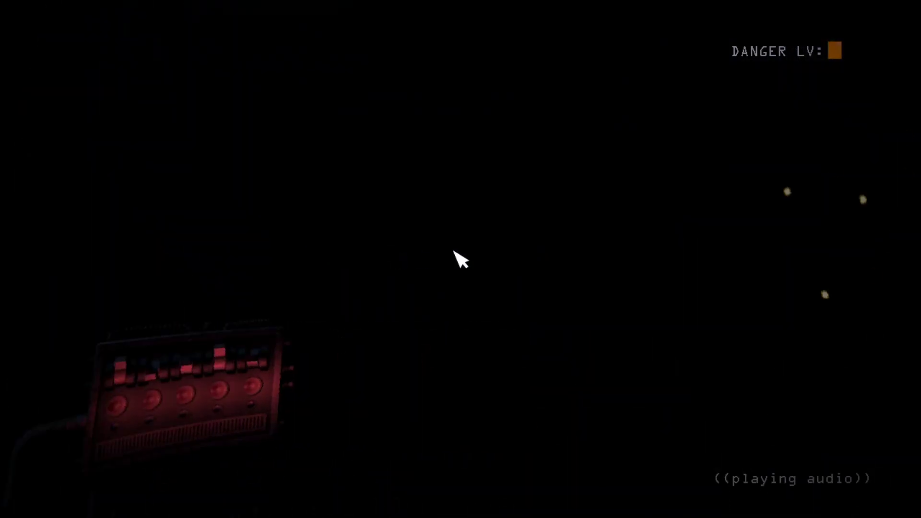
key("ctrl")
key("ctrl")
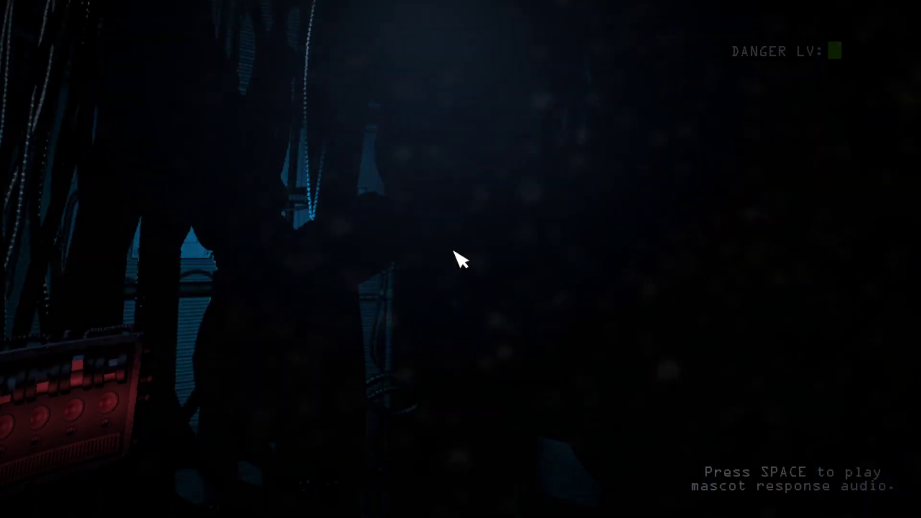
key("space")
key("ctrl")
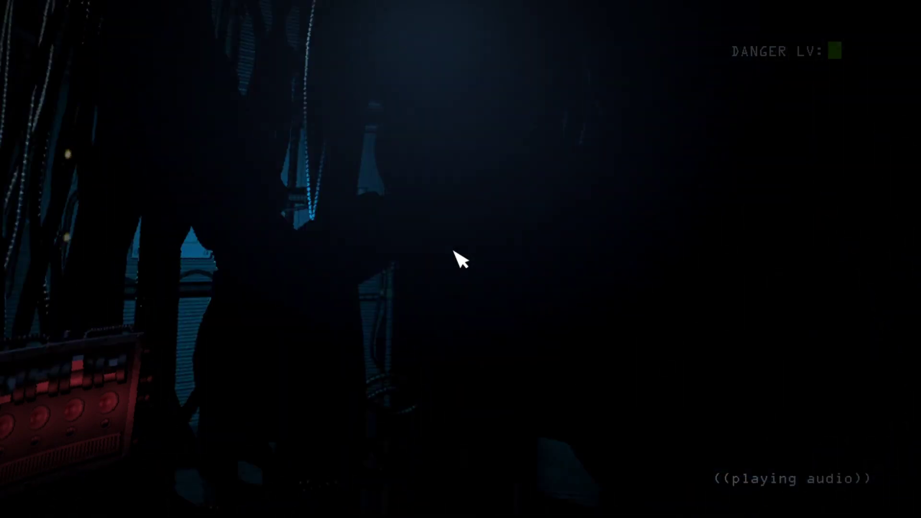
key("ctrl")
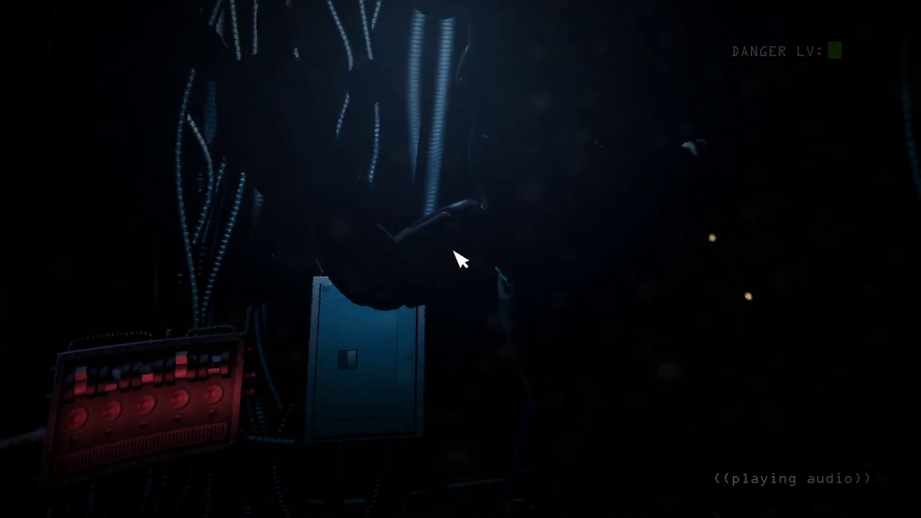
key("ctrl")
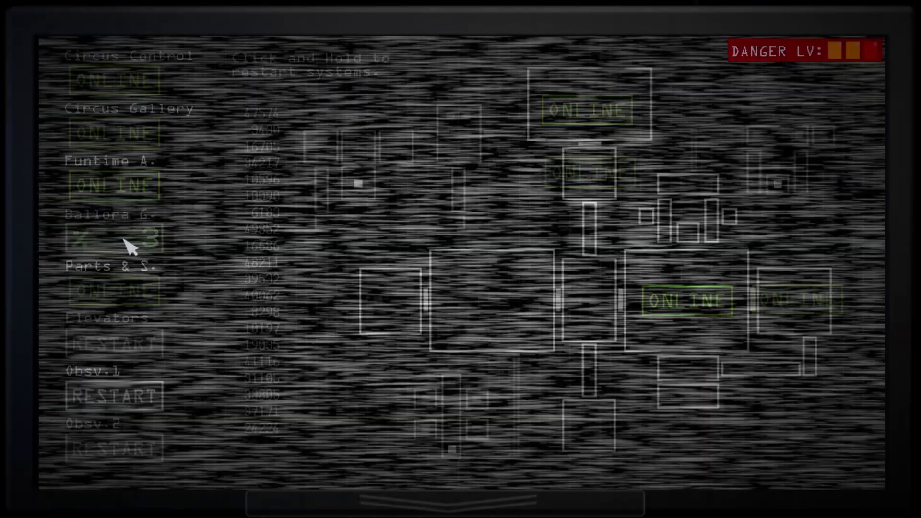
- Restart Ballora G., then play mascot audio to return danger from orange to green
left_click(128, 243)
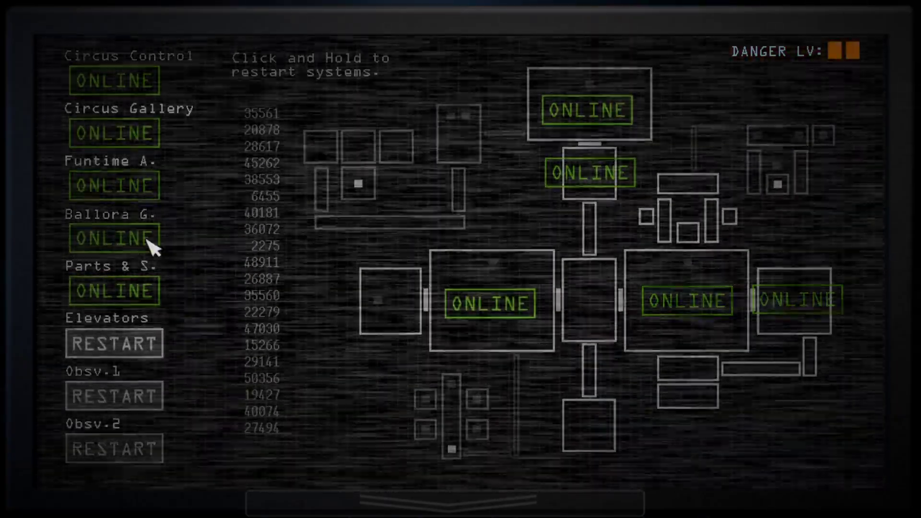
key("space")
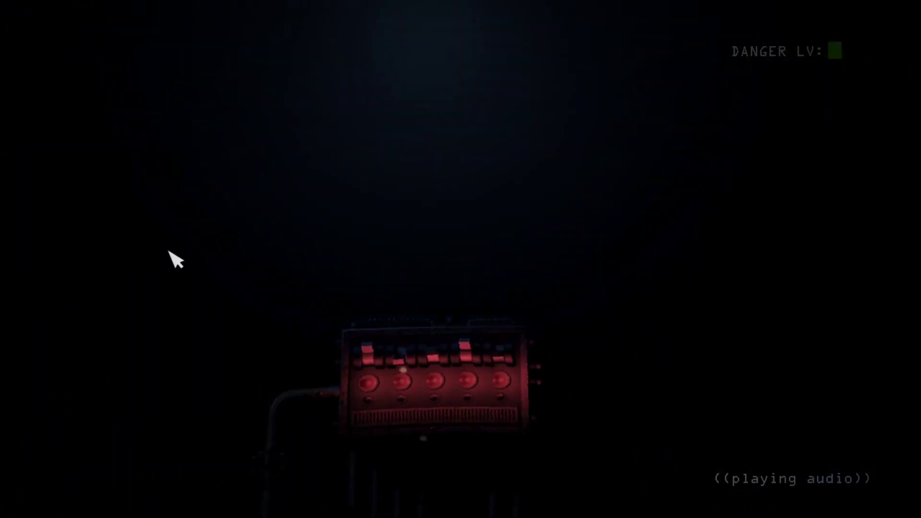
- Hold off Freddy with mascot audio while restarting Elevators to 87%
key("space")
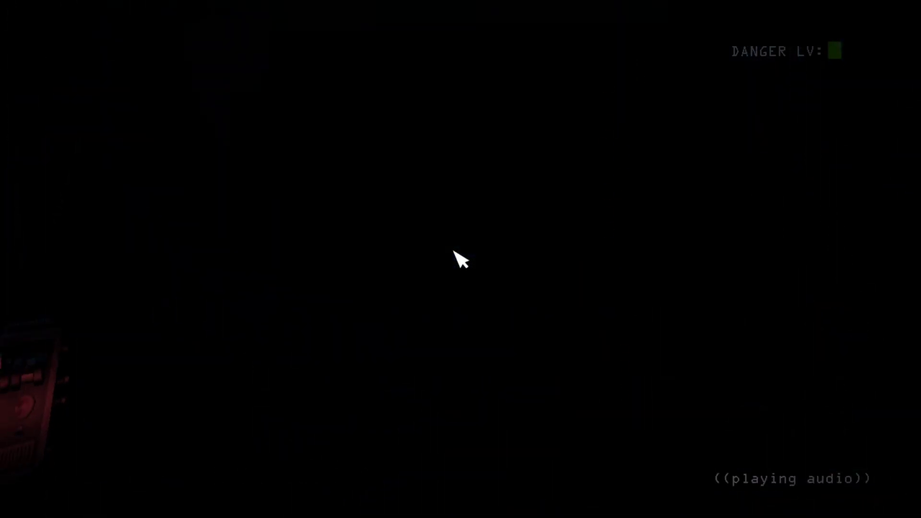
key("ctrl")
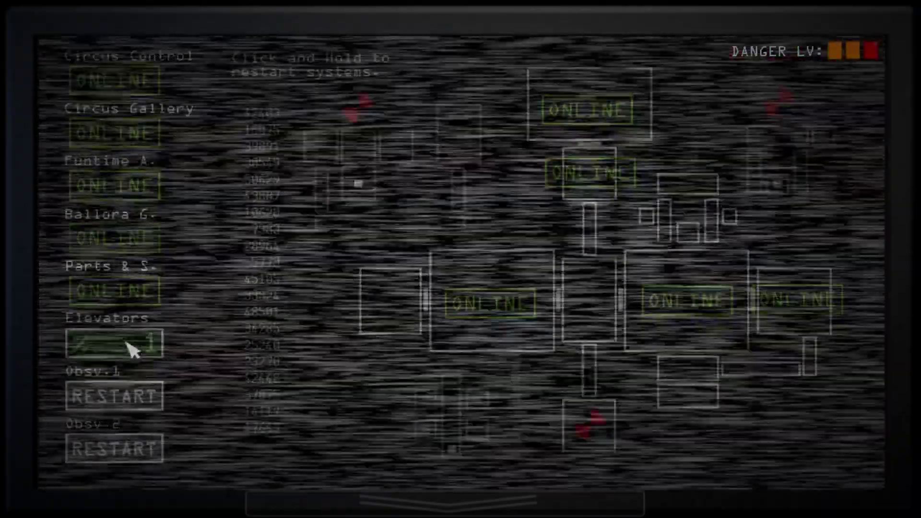
left_click(130, 348)
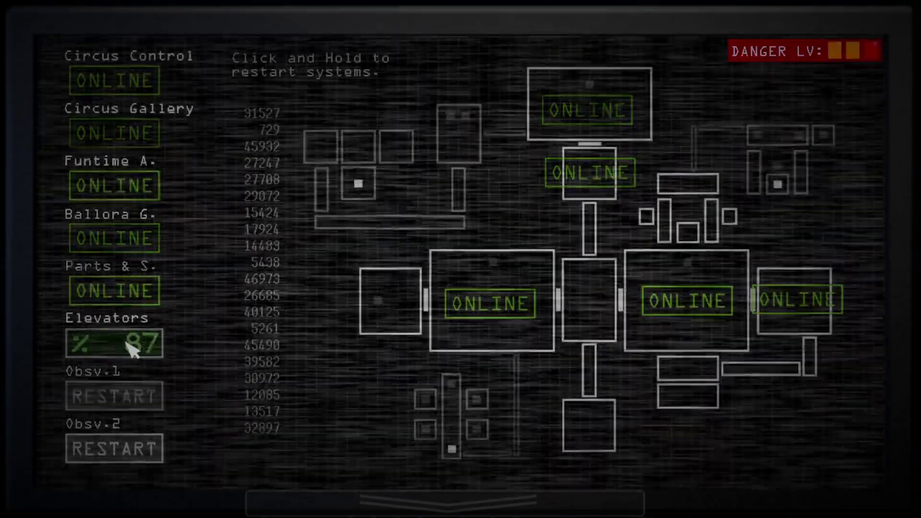
key("space")
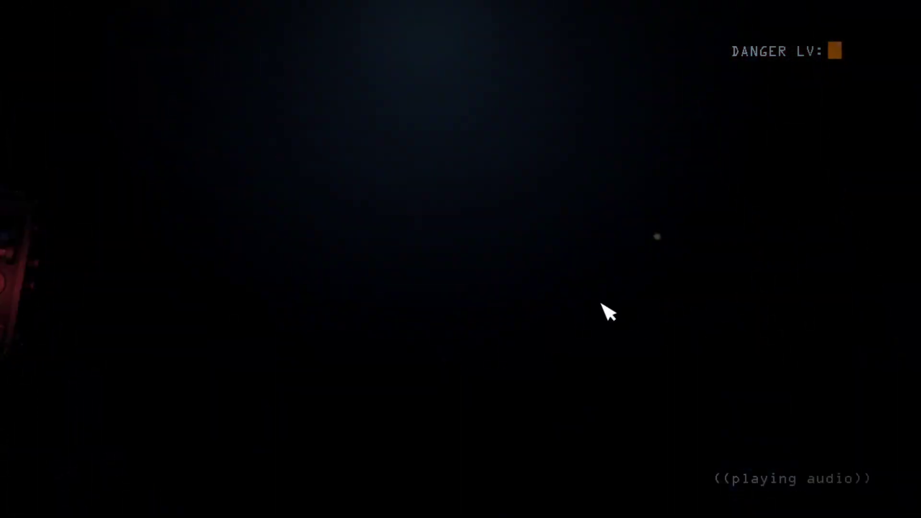